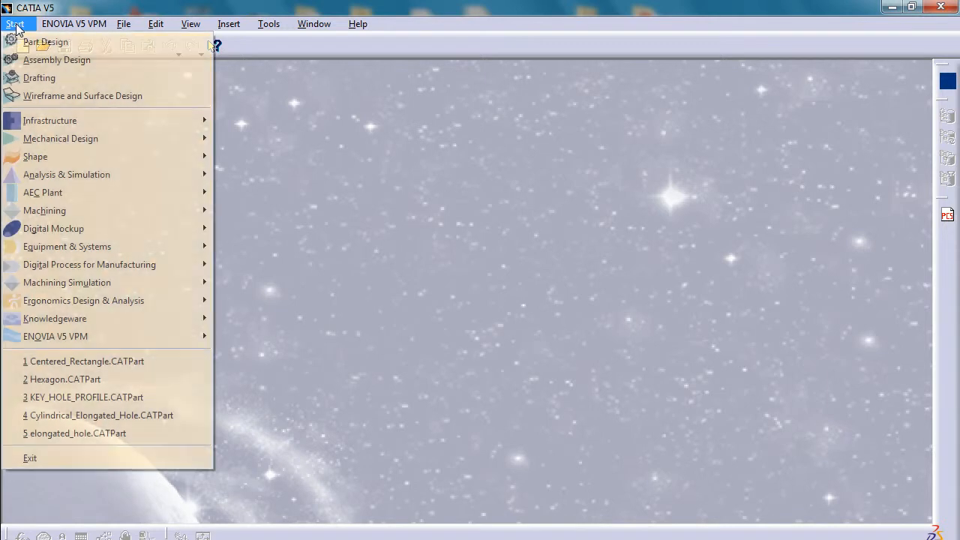
Create a new part named centered_parellelogram.
left_click(26, 43)
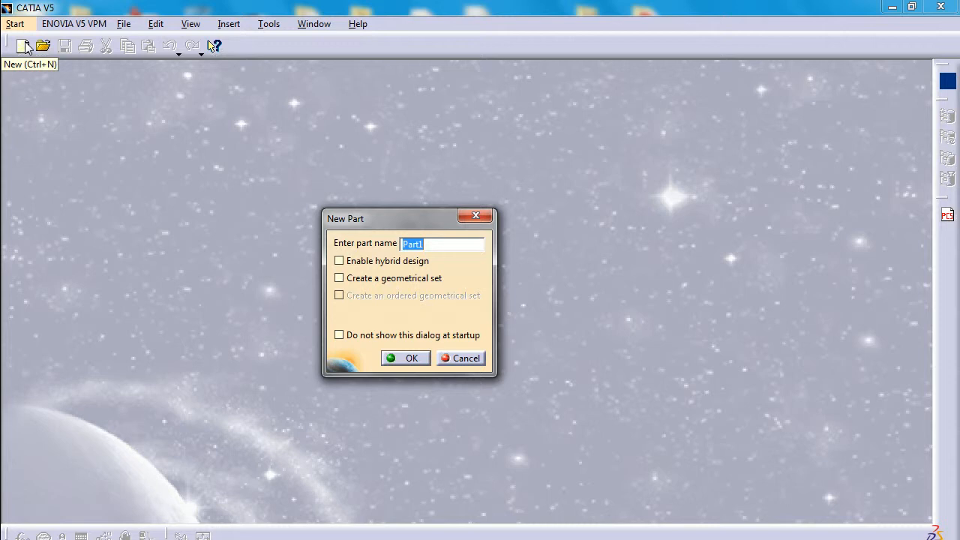
type("cen")
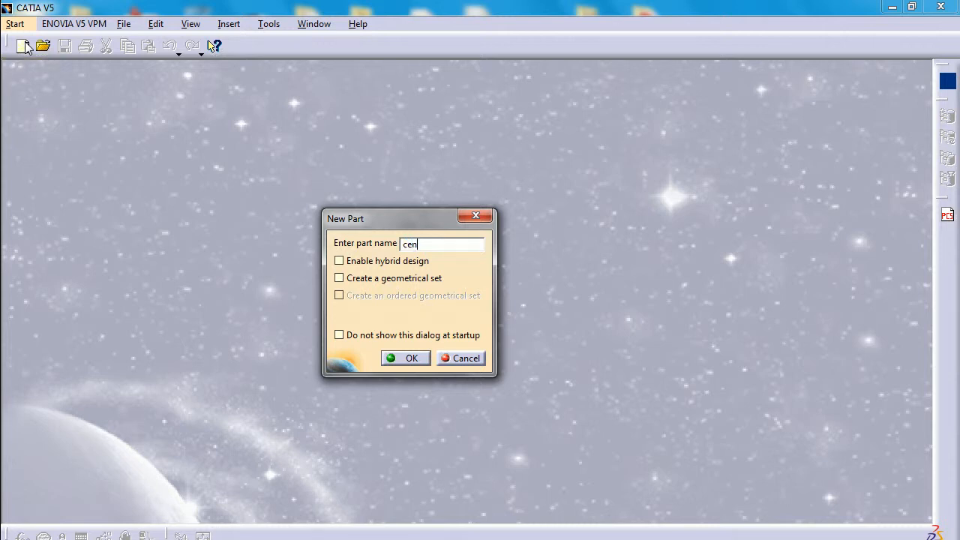
type("tered_parellelogram")
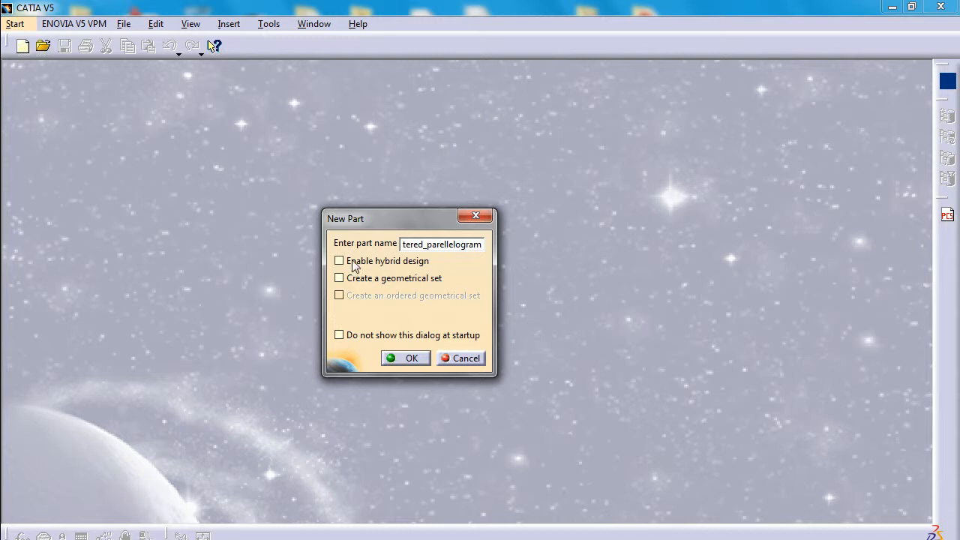
left_click(404, 360)
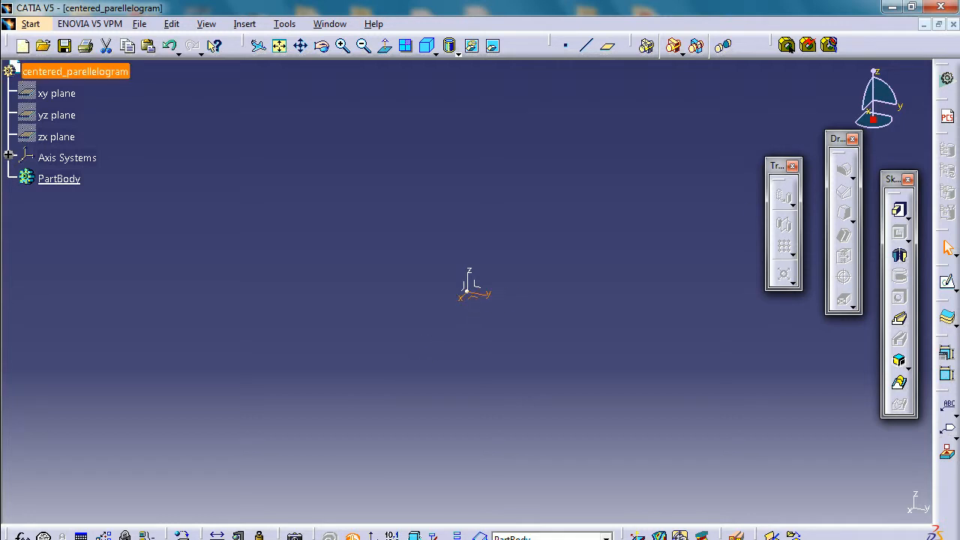
Open a positioned sketch on the absolute axis system's XY plane with the H and V axes swapped and V reversed.
left_click(956, 287)
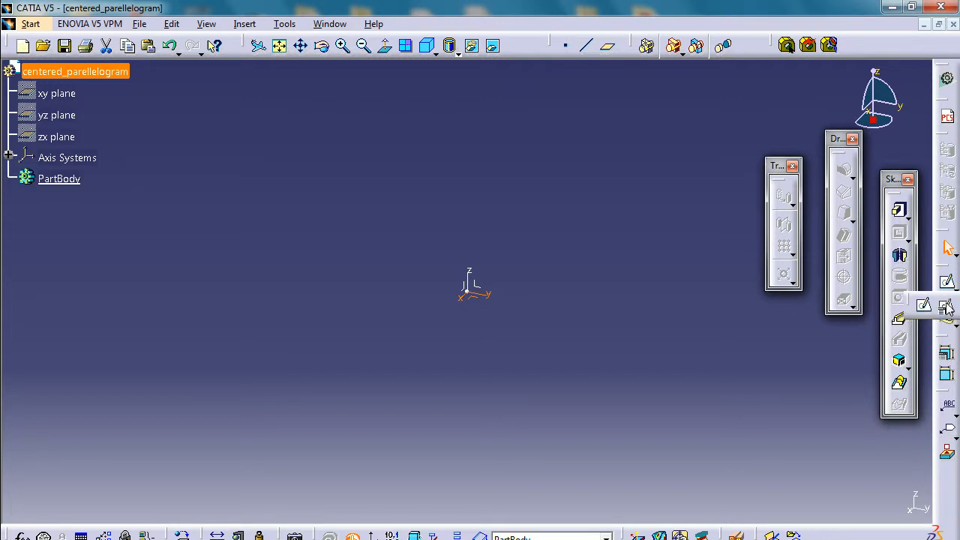
left_click(947, 306)
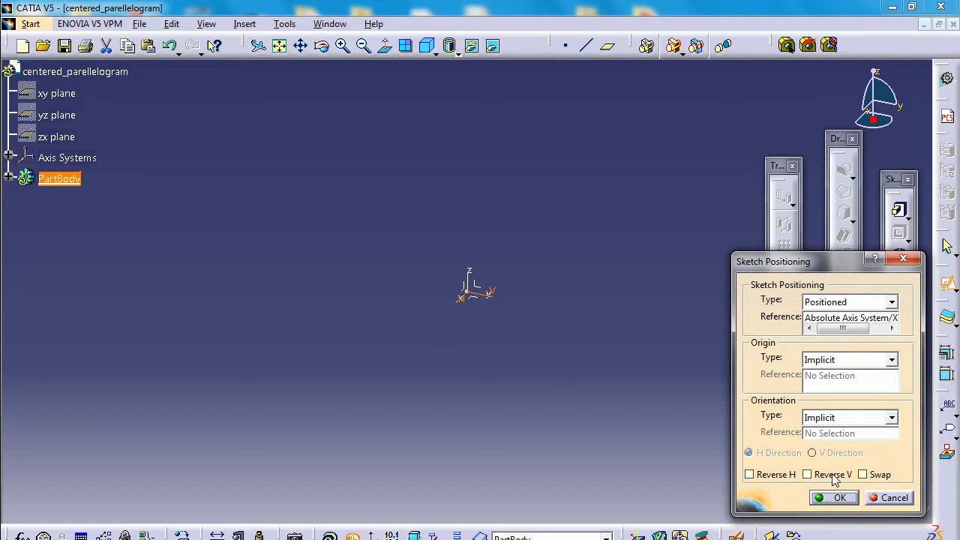
left_click(864, 474)
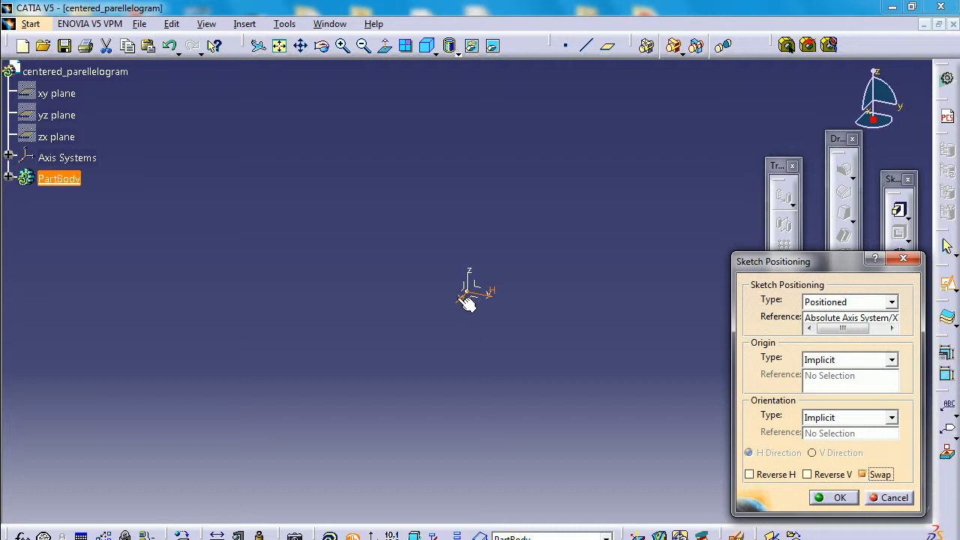
left_click(808, 474)
left_click(835, 497)
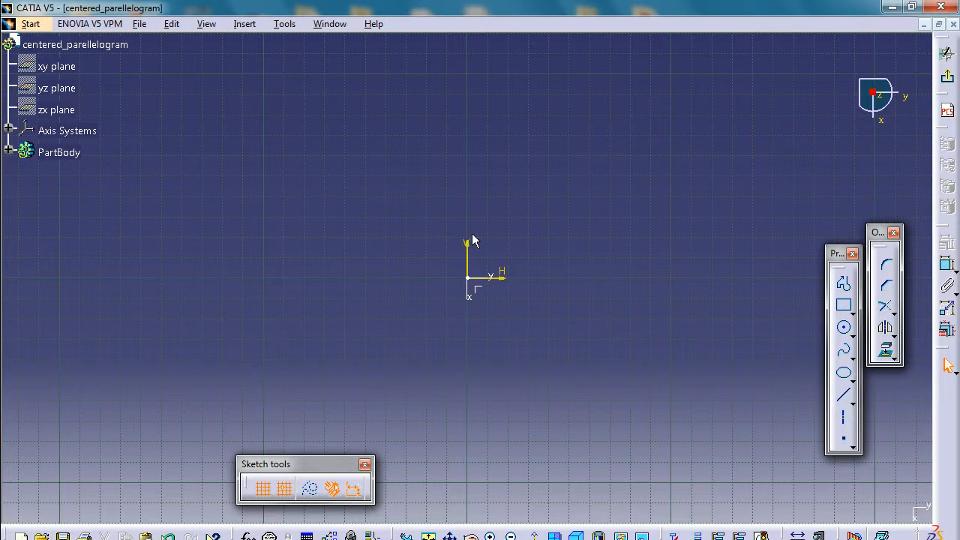
Draw a horizontal line about 210 mm long, 90 mm above the sketch origin and crossing the V axis.
left_click(853, 313)
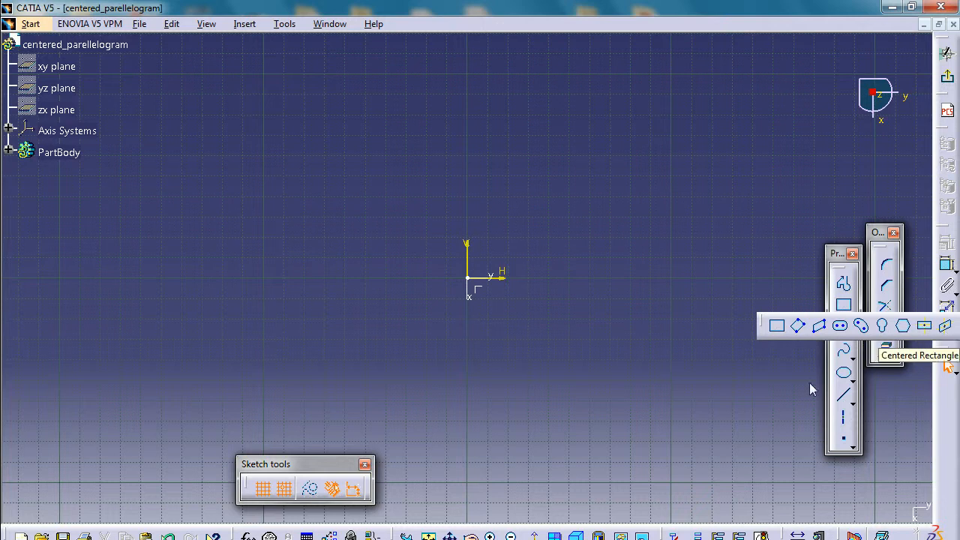
left_click(844, 397)
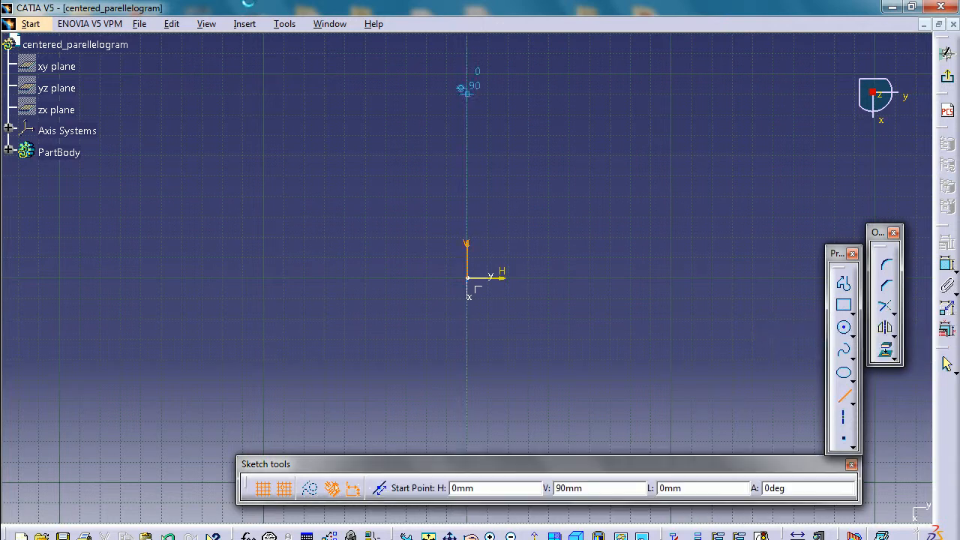
left_click(284, 94)
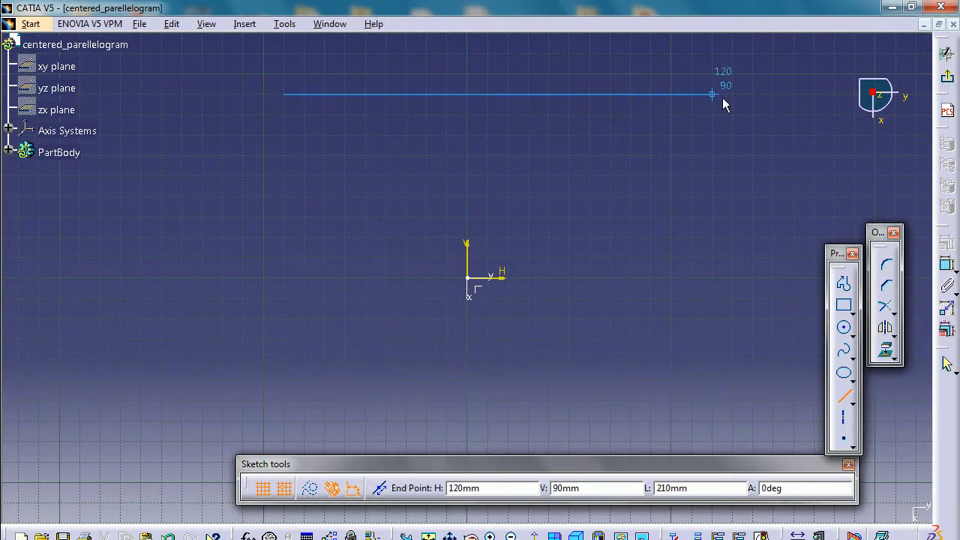
left_click(720, 97)
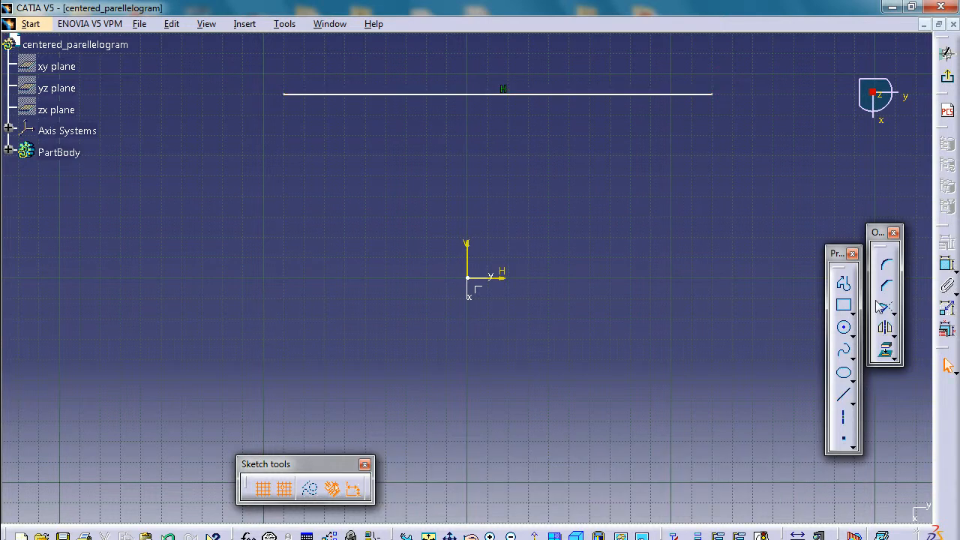
Draw a vertical line about 70 mm long on the V axis, crossing the horizontal line.
left_click(843, 400)
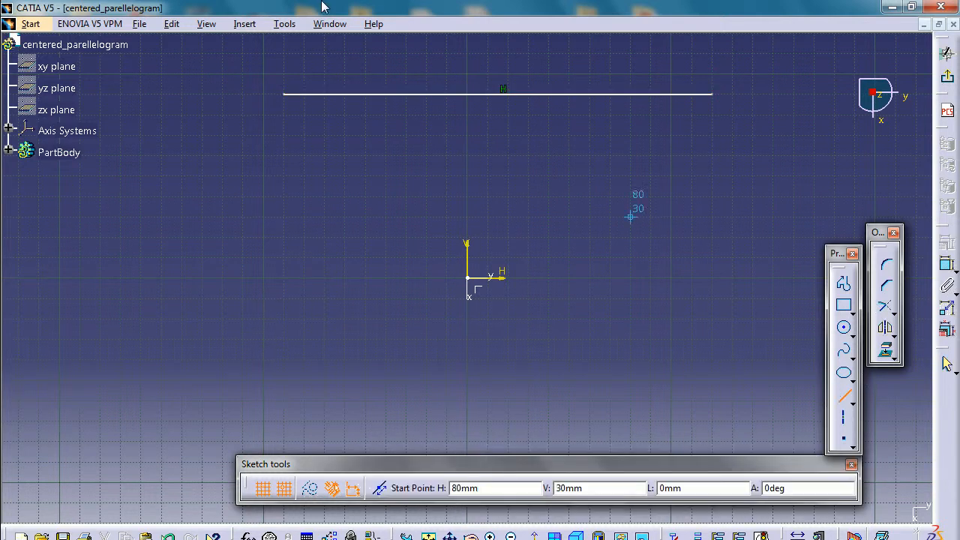
left_click(464, 48)
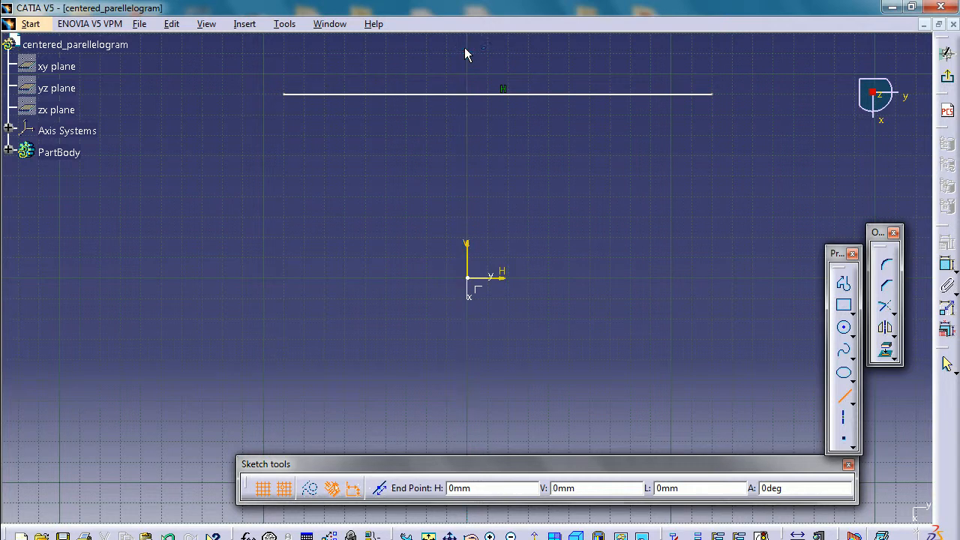
left_click(465, 194)
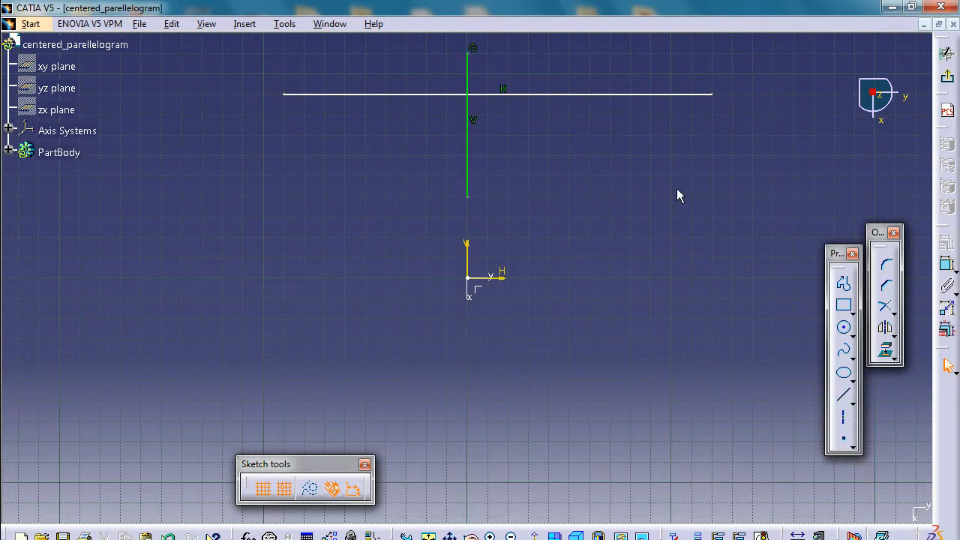
left_click(366, 94)
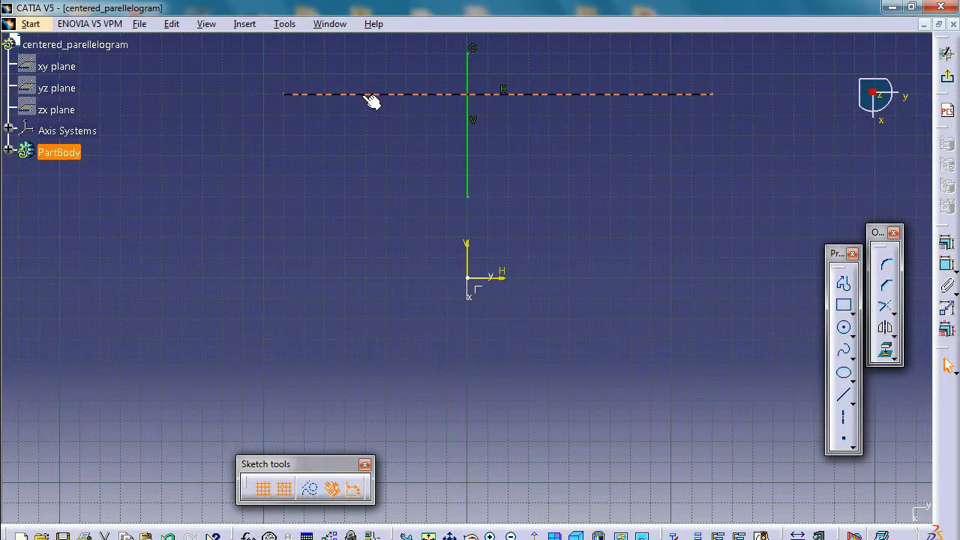
left_click(638, 184)
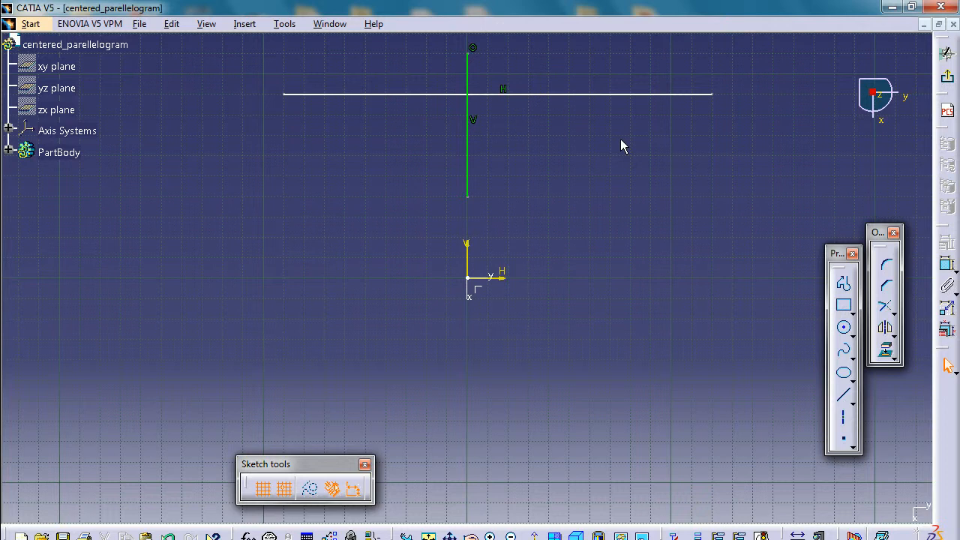
Draw a centered parallelogram about 200 mm wide and 60 mm high, using the horizontal and vertical lines as its center lines.
middle_click_drag(580, 128, 568, 243)
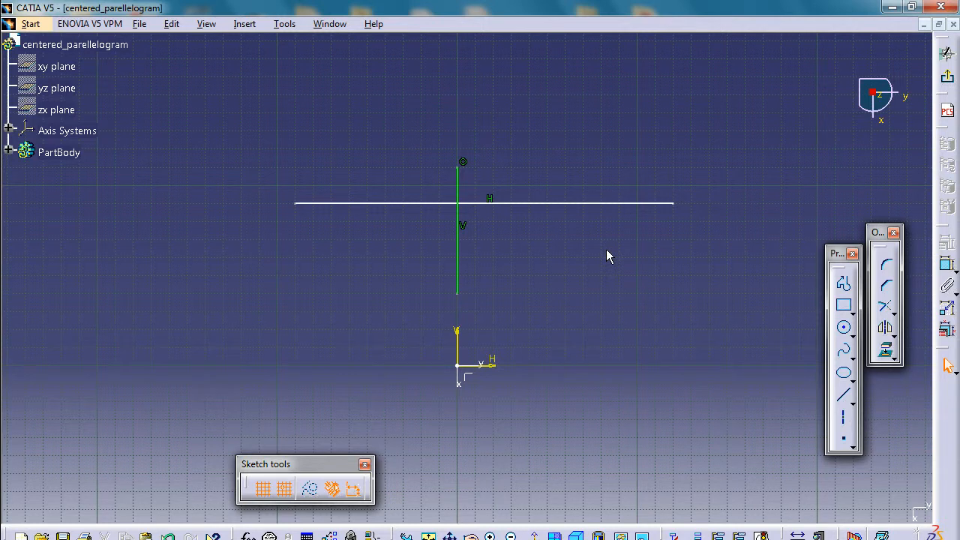
left_click(854, 313)
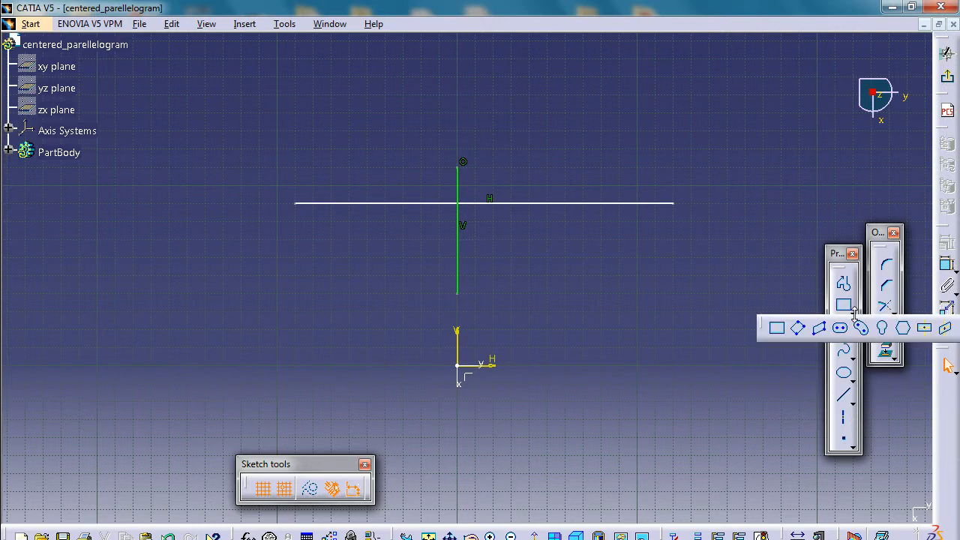
left_click(947, 332)
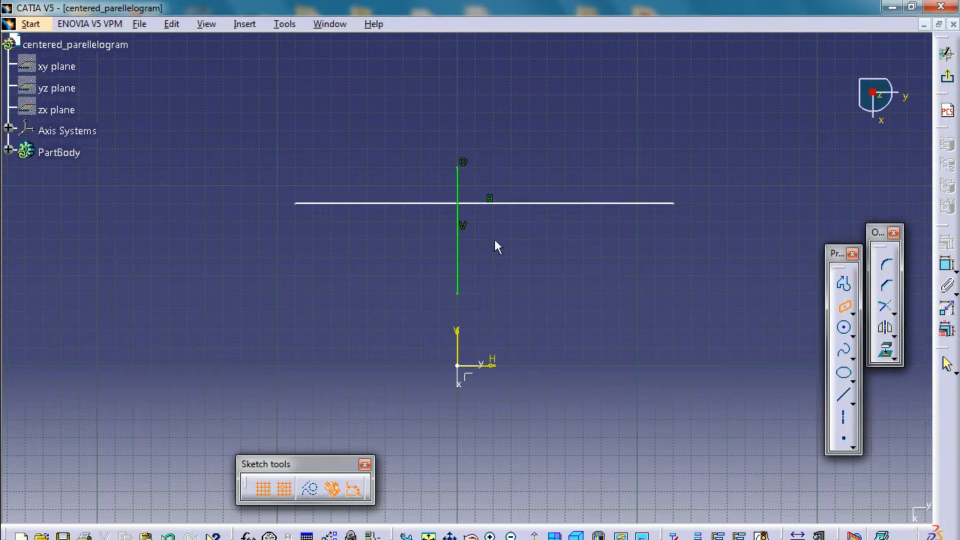
left_click(510, 203)
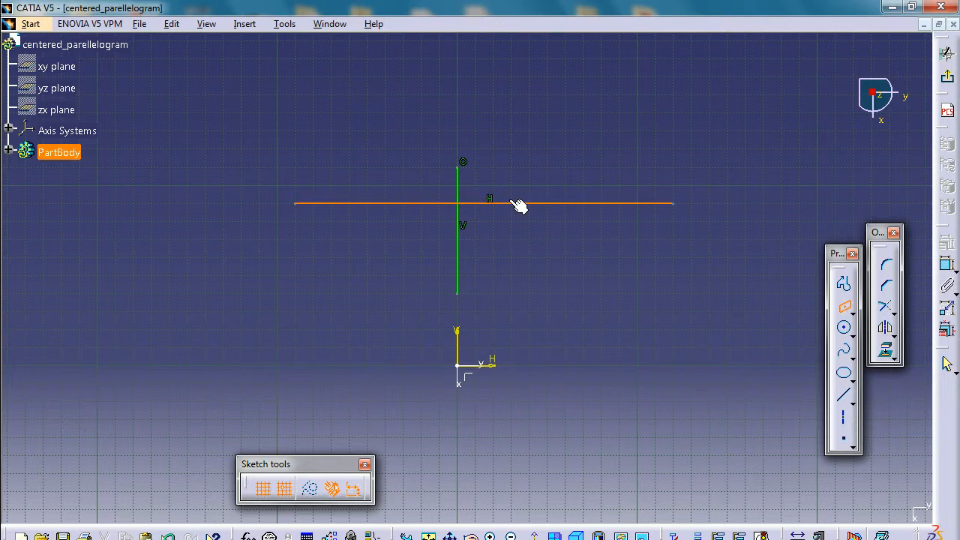
left_click(459, 248)
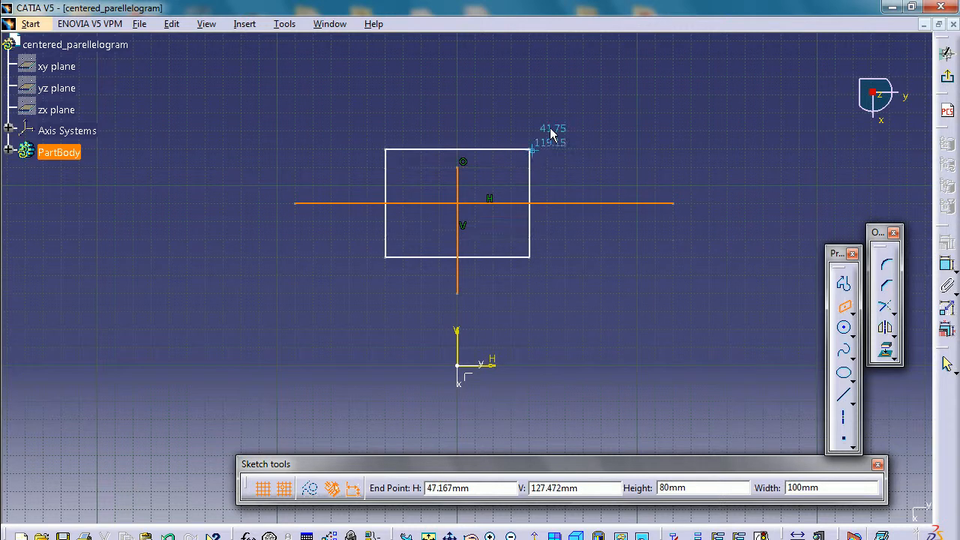
left_click(727, 185)
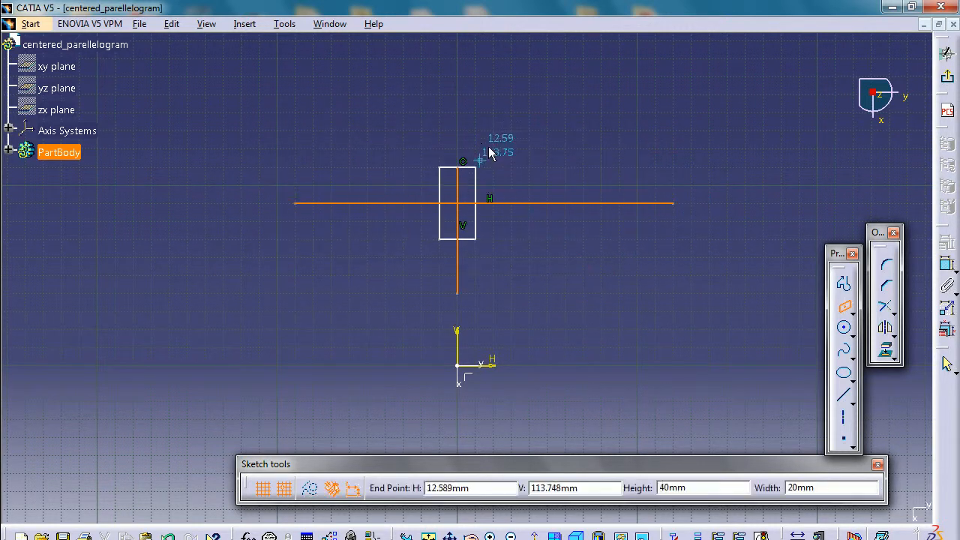
left_click(585, 167)
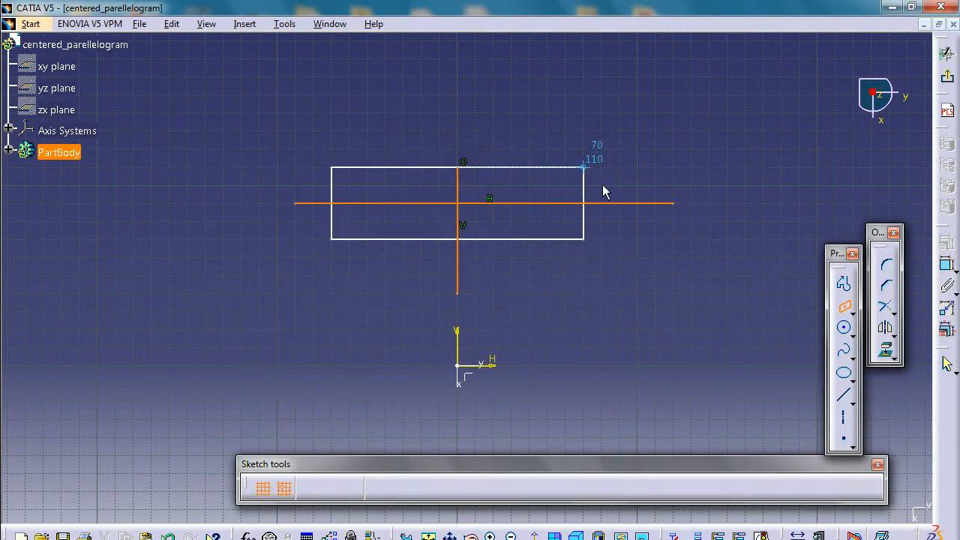
left_click(633, 148)
Dimension the length of the parallelogram's upper edge, placing the value beyond its upper right corner.
middle_click_drag(676, 162, 676, 240, "ctrl")
left_click(676, 239)
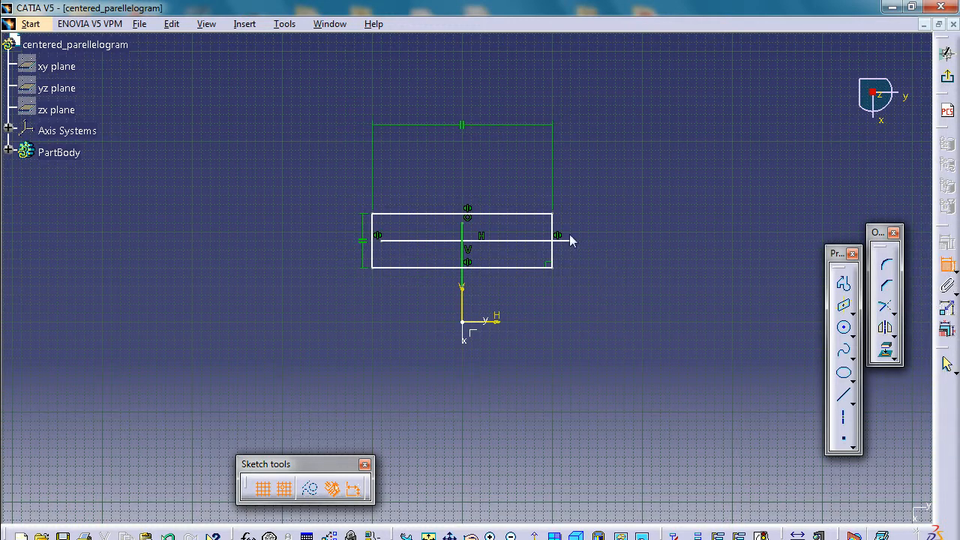
left_click(524, 214)
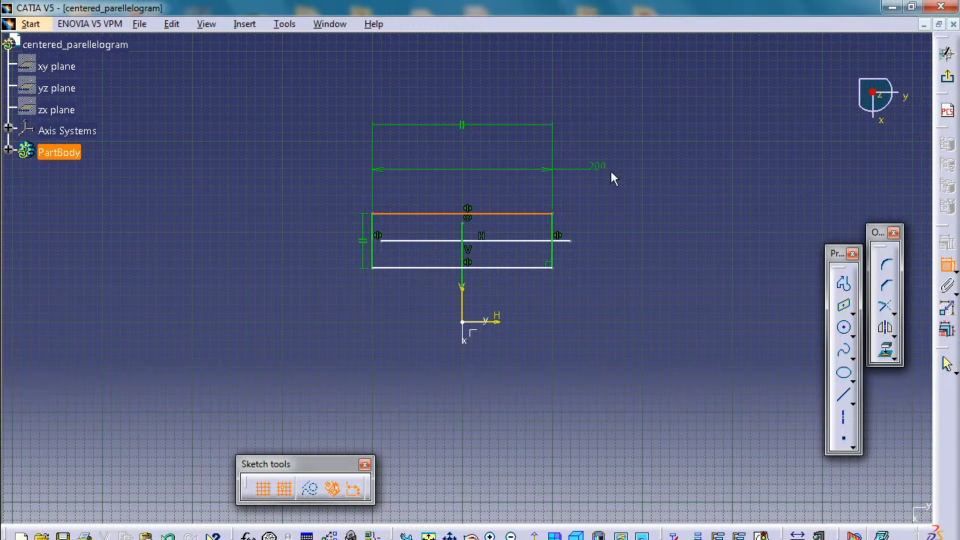
left_click(645, 195)
Dimension the length of the parallelogram's right edge, placing the value to the right of the profile.
left_click(947, 264)
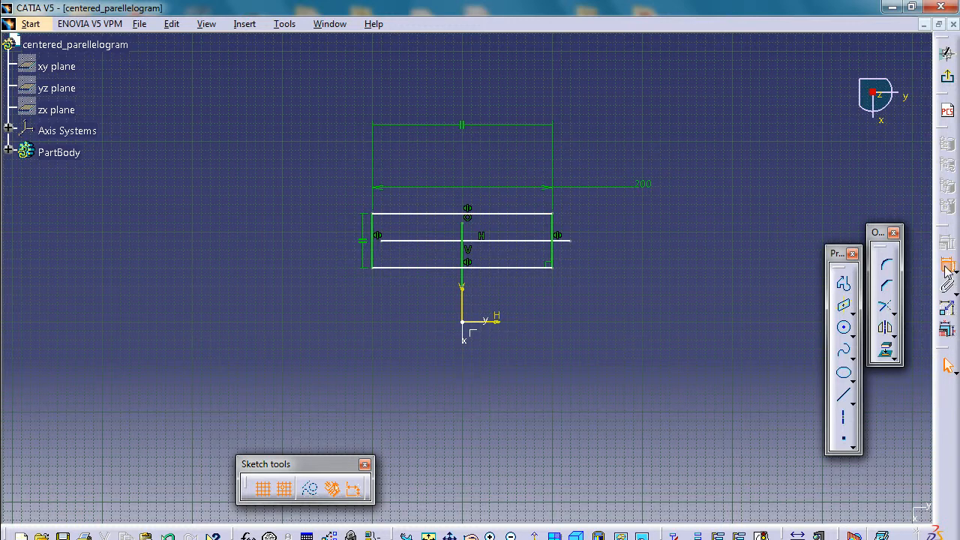
left_click(552, 258)
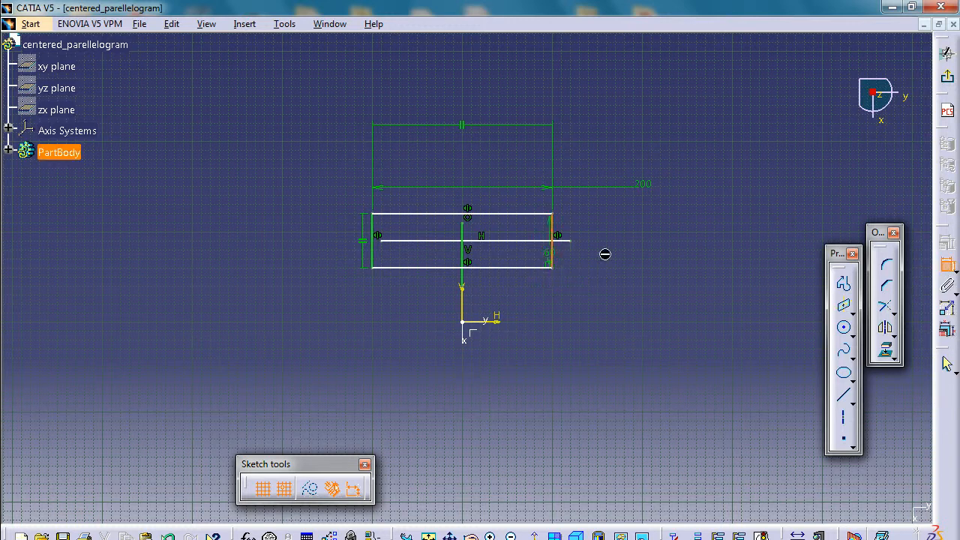
left_click(670, 261)
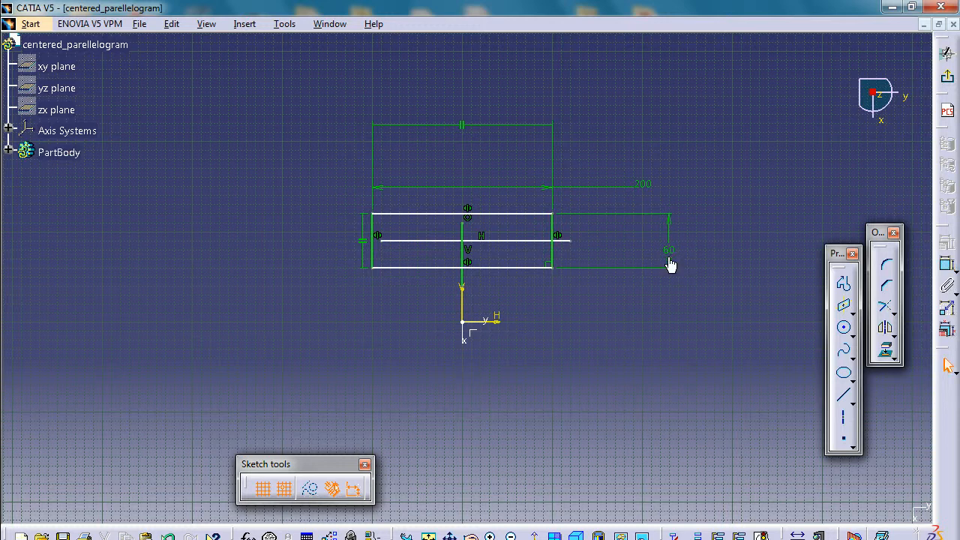
left_click(501, 271)
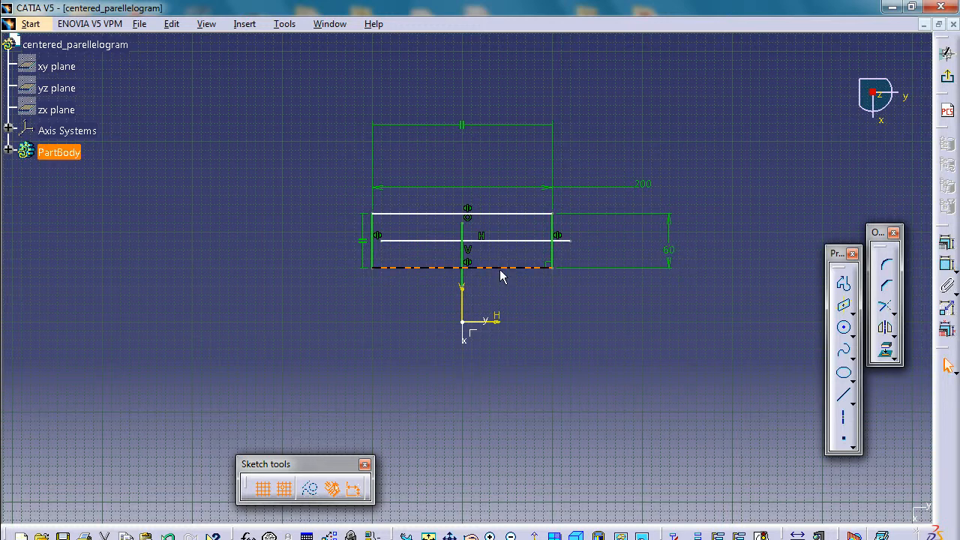
key("Escape")
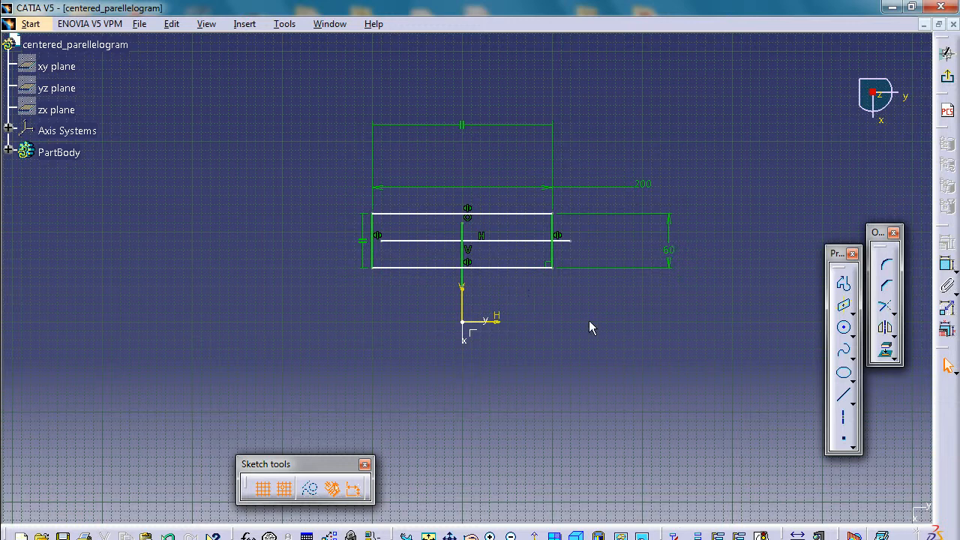
left_click(948, 264)
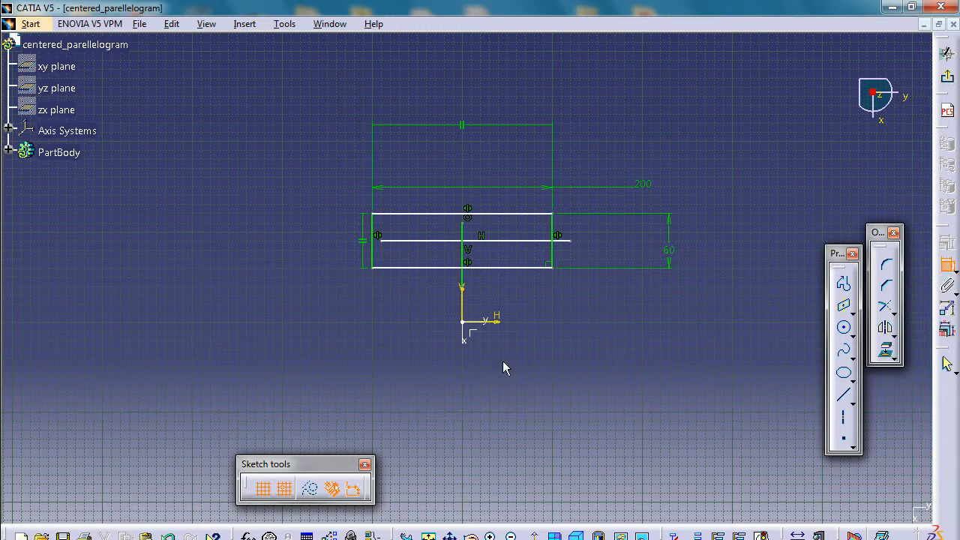
left_click(464, 247)
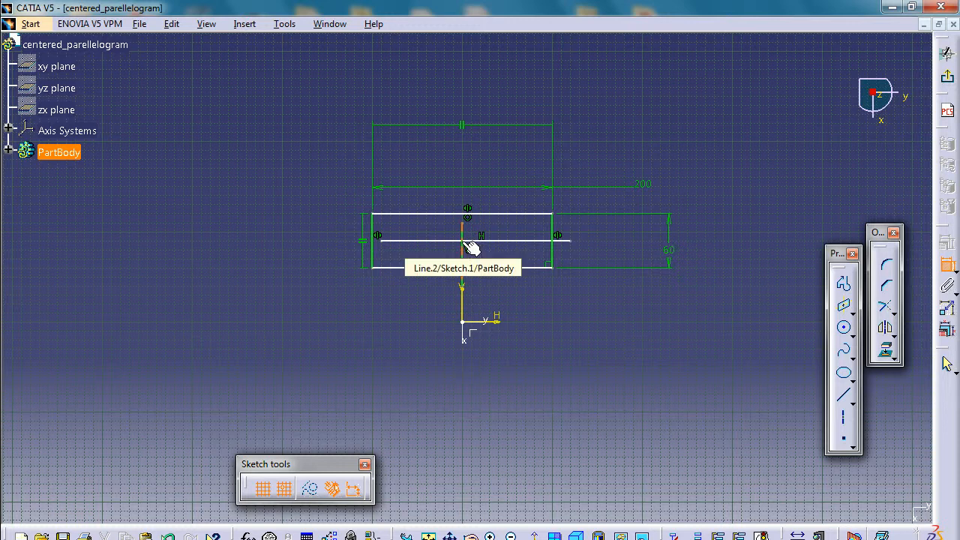
left_click(471, 247)
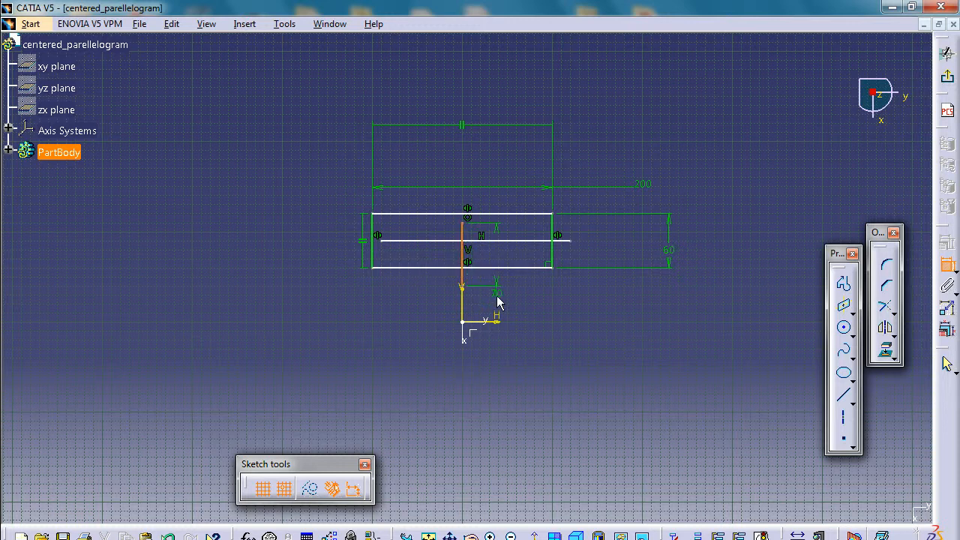
key("Escape")
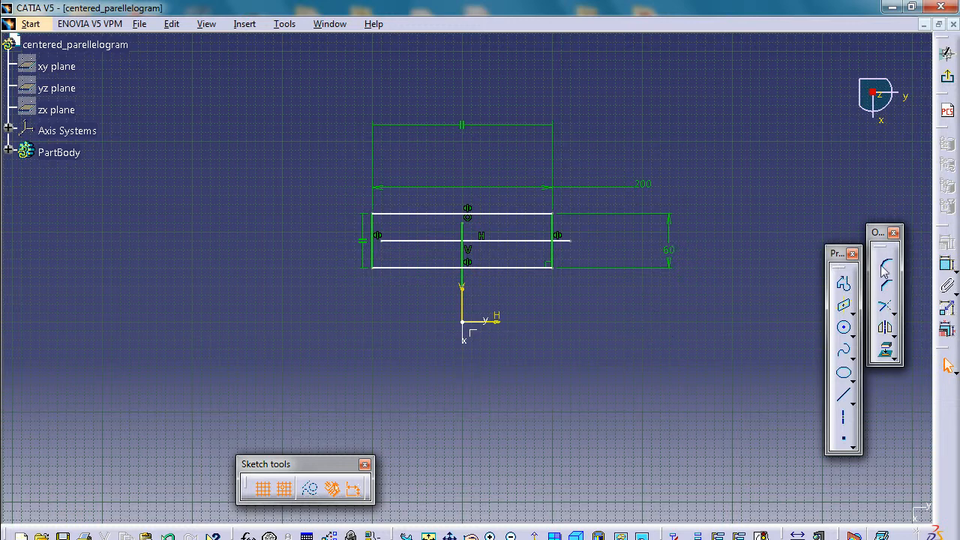
Dimension the distance from the parallelogram's lower edge to the H axis, placing the value to the lower right of the profile.
left_click(947, 264)
left_click(507, 268)
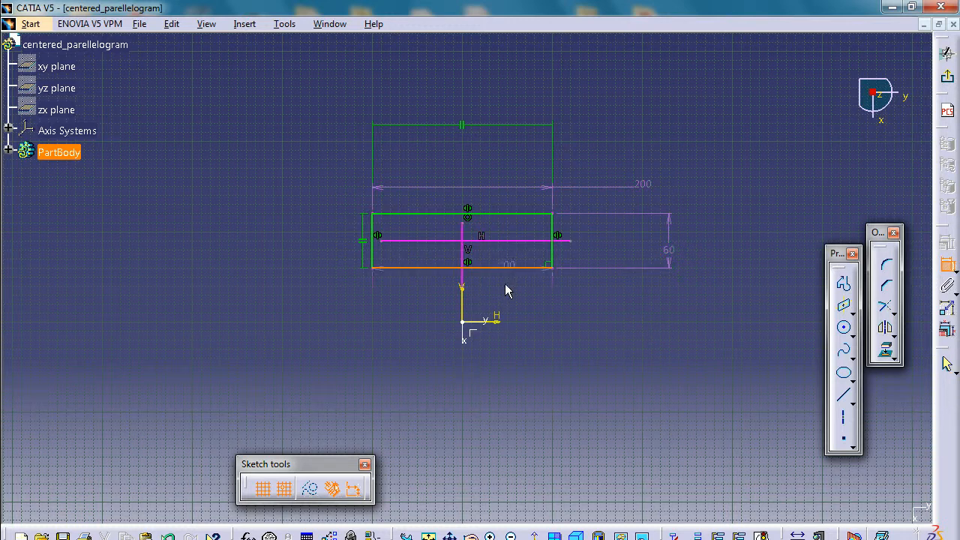
left_click(497, 321)
left_click(618, 354)
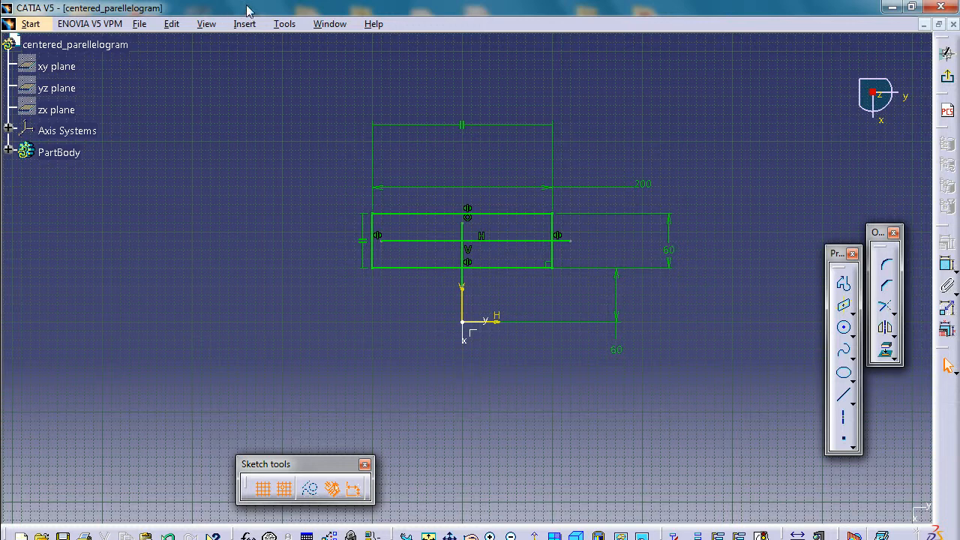
Run Sketch Analysis to check the geometry status of the two center lines and the parallelogram profile, then close the report.
left_click(284, 23)
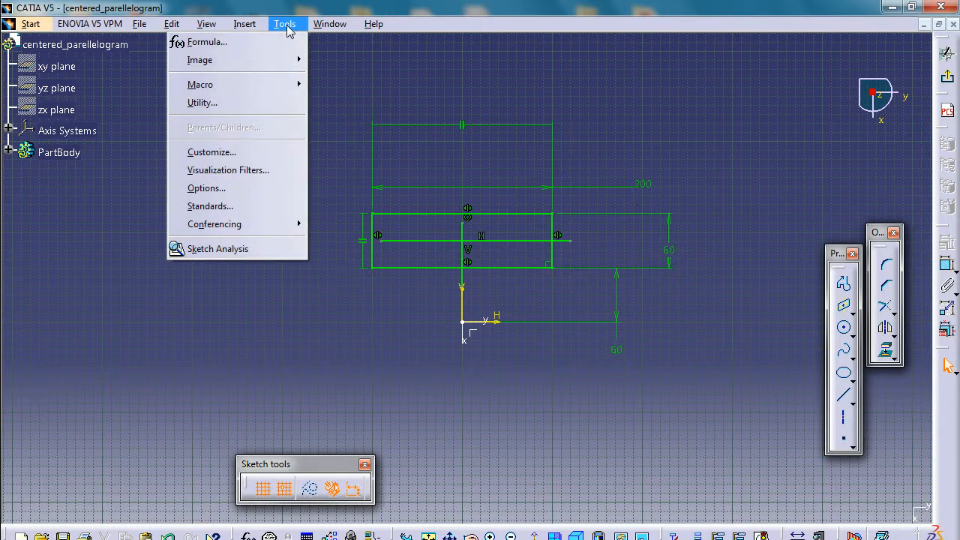
left_click(252, 248)
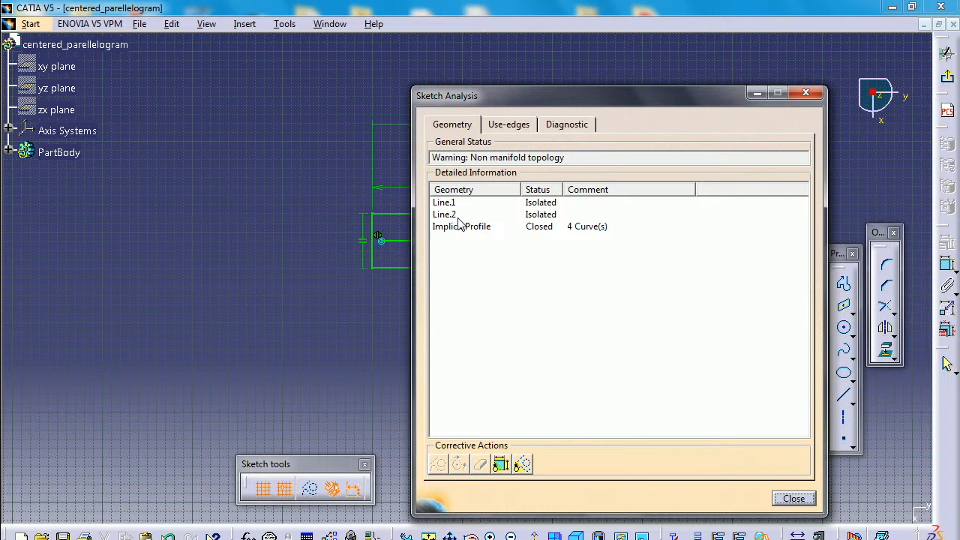
left_click(795, 500)
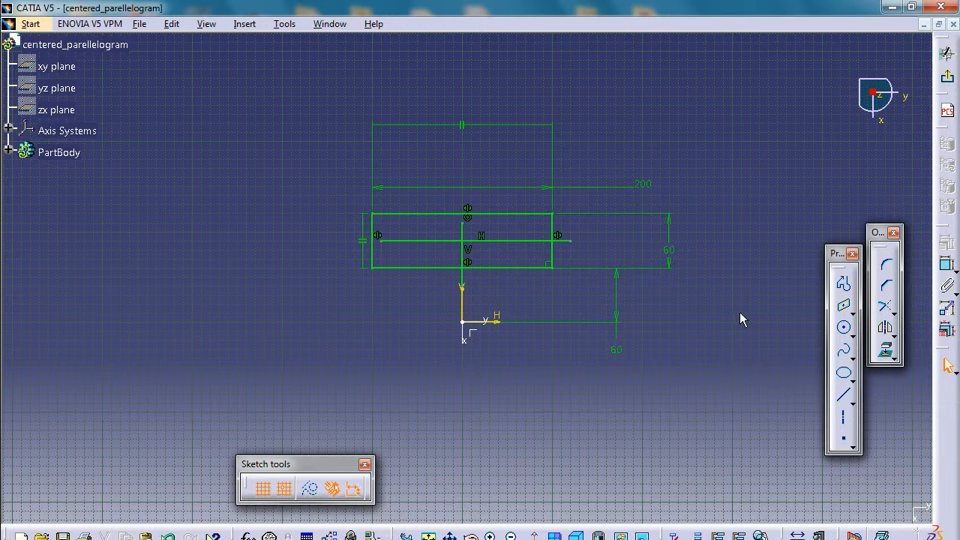
Transform the horizontal center line into an axis and accept the conversion.
left_click(499, 241)
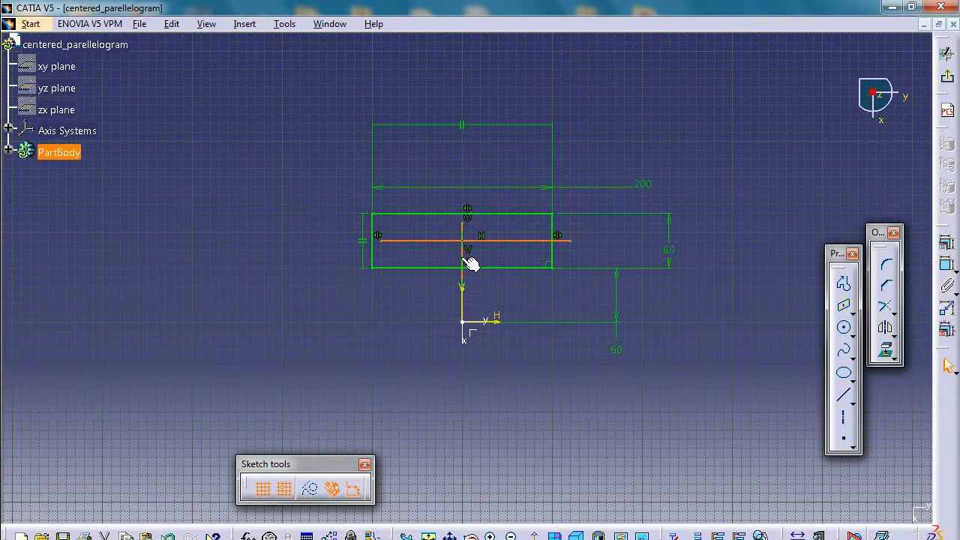
left_click(694, 353)
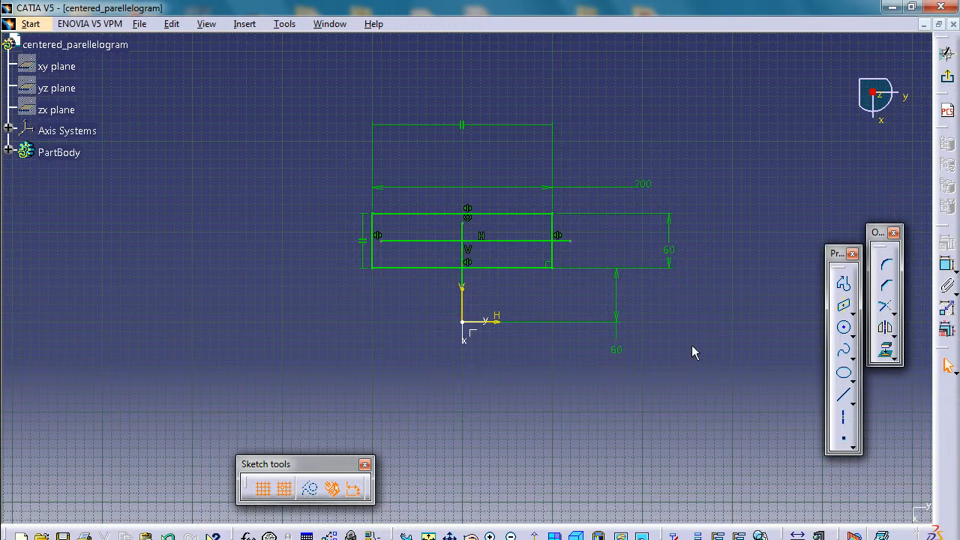
left_click(499, 241)
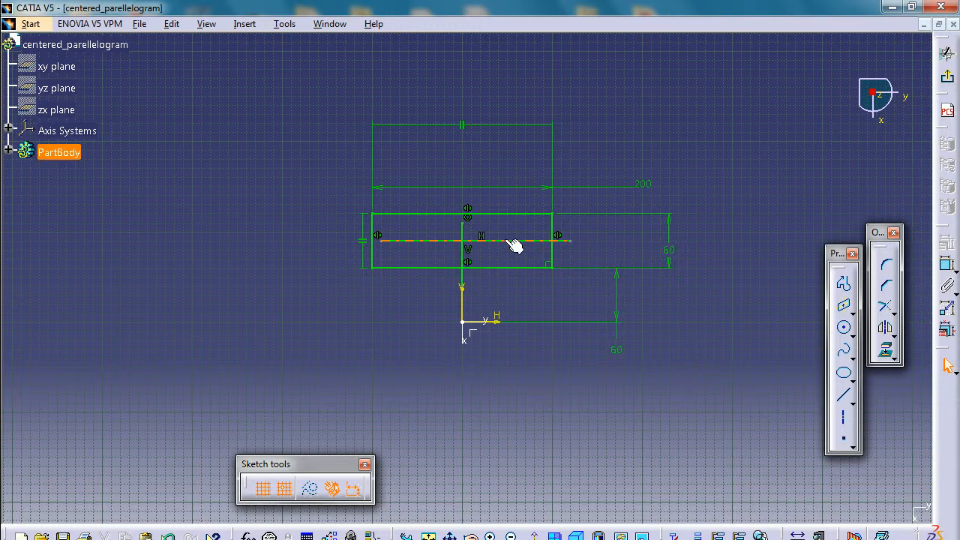
left_click(848, 425)
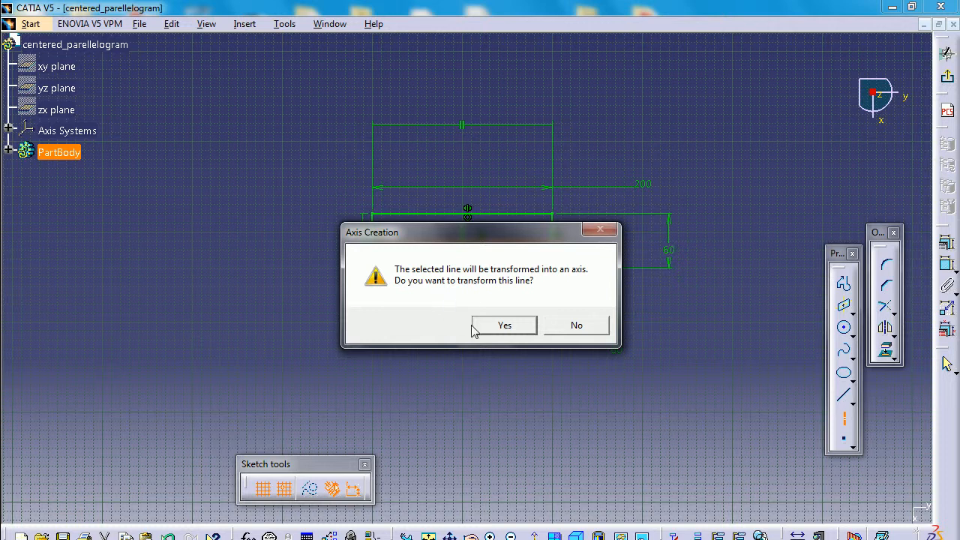
left_click(503, 325)
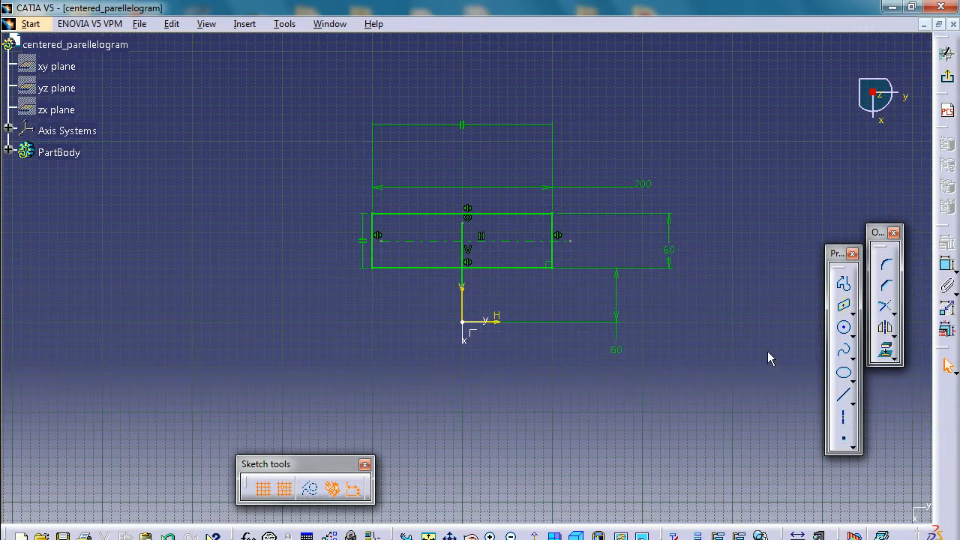
Transform the vertical center line into an axis and accept the conversion.
left_click(464, 259)
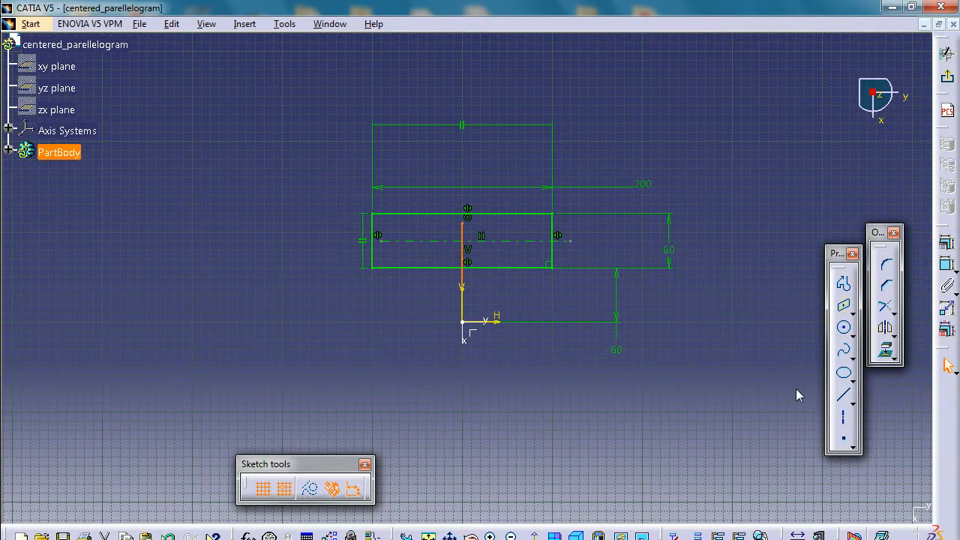
left_click(844, 420)
left_click(505, 325)
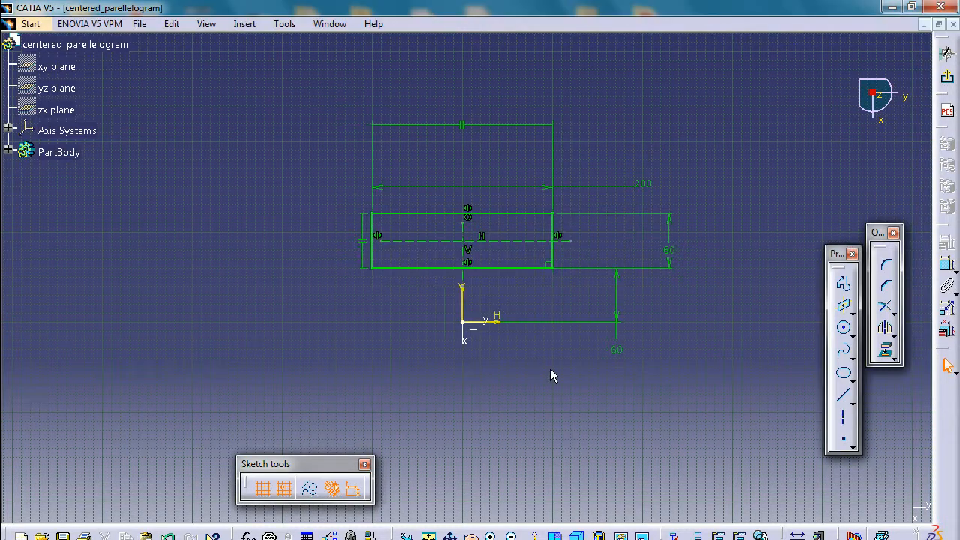
Exit the sketch with the centered parallelogram and return to the 3D part.
left_click(427, 240)
left_click(466, 263)
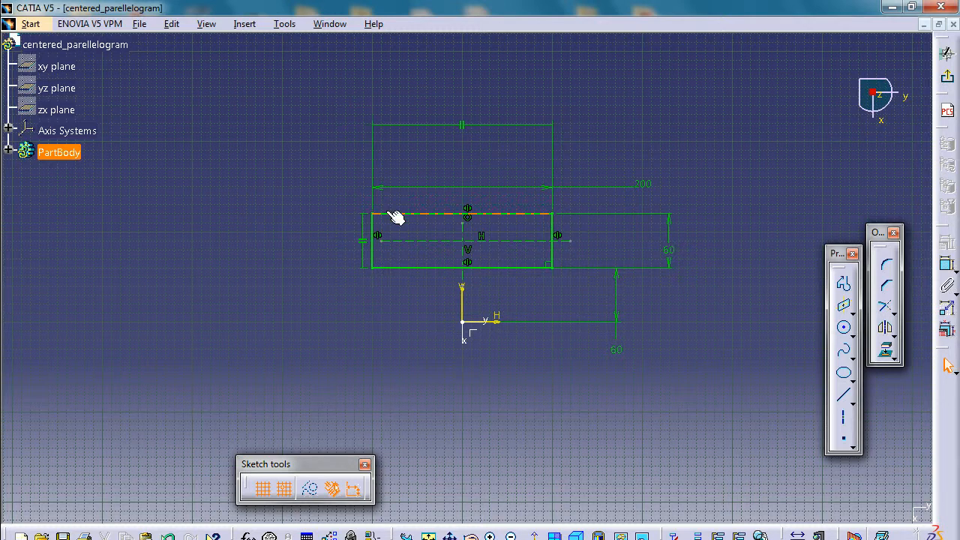
left_click(949, 78)
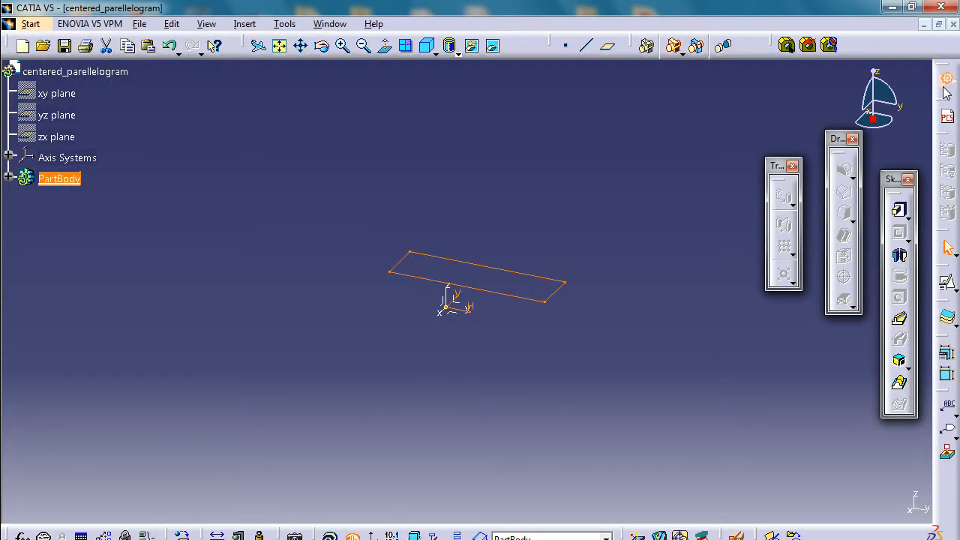